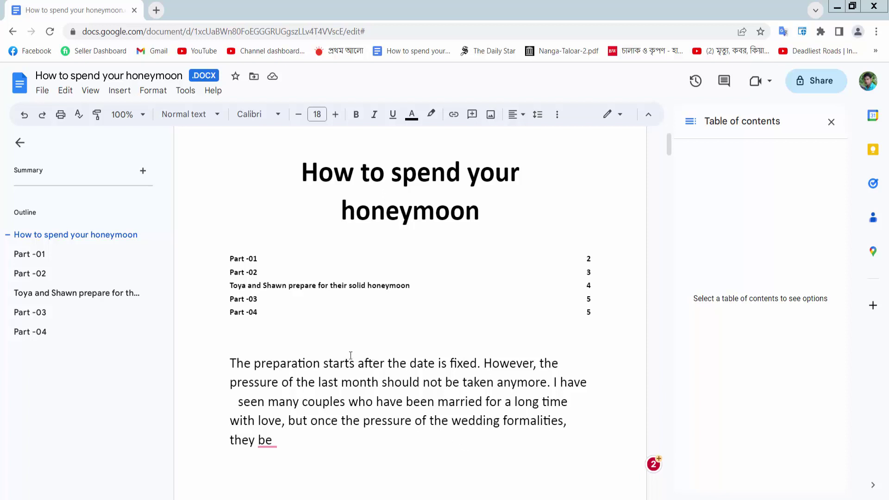
{"action": "scroll", "coordinate": [350, 356], "scroll_direction": "up", "scroll_amount": 2}
Follow the Part -01 and Part -02 contents links and inspect the table of contents options.
{"action": "left_click", "coordinate": [318, 346]}
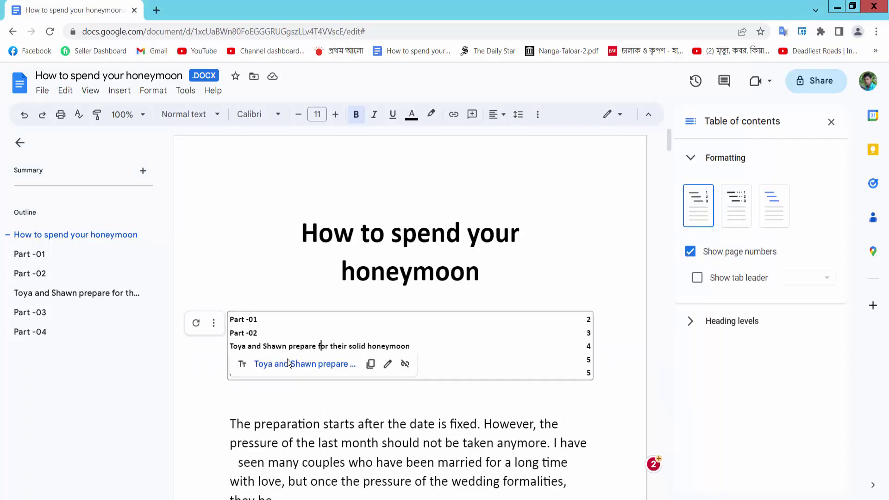
{"action": "left_click", "coordinate": [275, 319]}
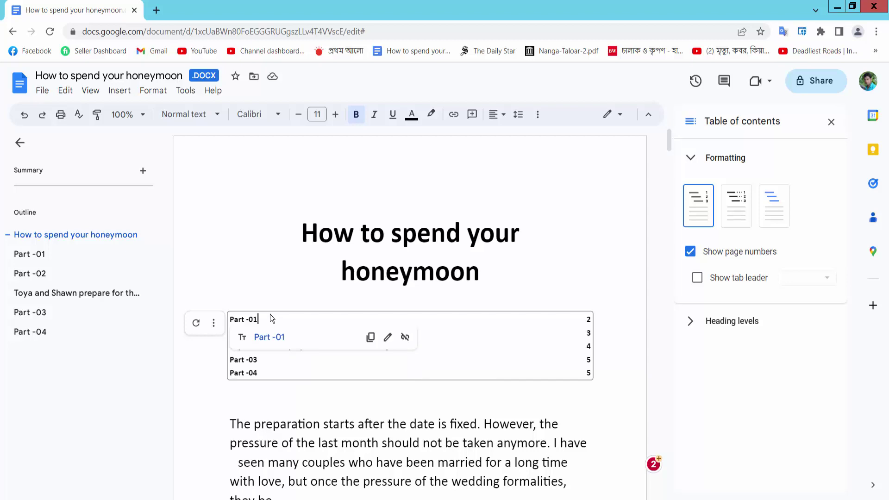
{"action": "left_click", "coordinate": [271, 341]}
{"action": "scroll", "coordinate": [271, 341], "scroll_direction": "up", "scroll_amount": 5}
{"action": "scroll", "coordinate": [287, 346], "scroll_direction": "up", "scroll_amount": 5}
{"action": "scroll", "coordinate": [286, 346], "scroll_direction": "up", "scroll_amount": 4}
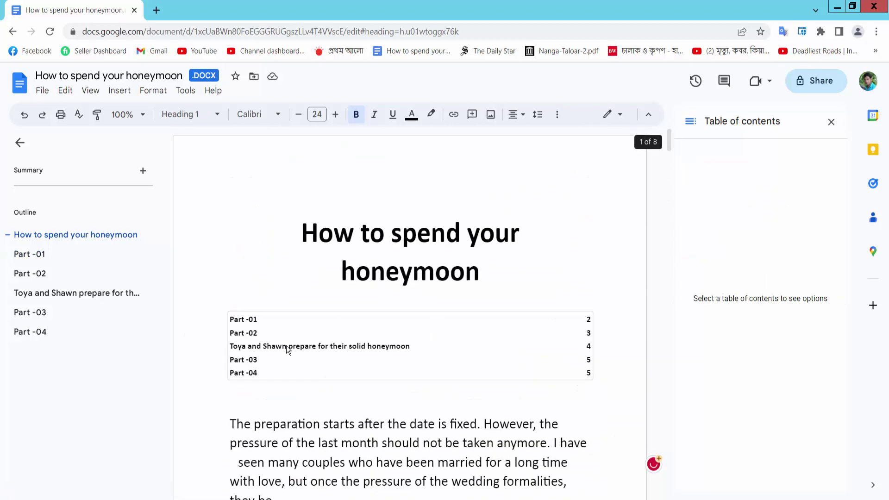
{"action": "left_click", "coordinate": [251, 333]}
{"action": "left_click", "coordinate": [270, 354]}
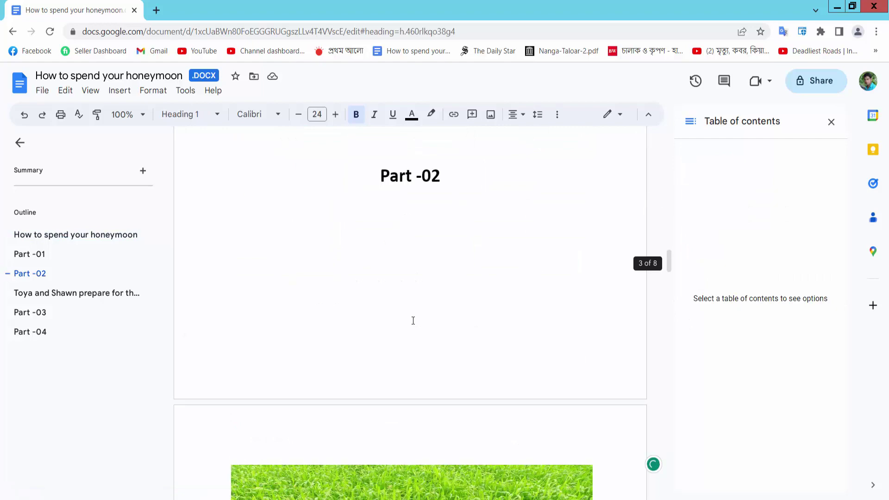
{"action": "scroll", "coordinate": [413, 320], "scroll_direction": "up", "scroll_amount": 5}
{"action": "scroll", "coordinate": [413, 320], "scroll_direction": "up", "scroll_amount": 5}
{"action": "scroll", "coordinate": [412, 321], "scroll_direction": "up", "scroll_amount": 5}
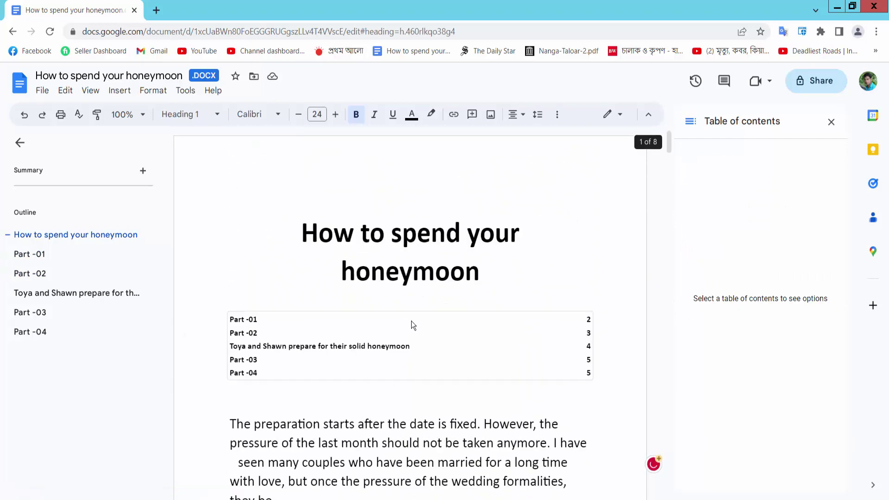
{"action": "left_click", "coordinate": [311, 346]}
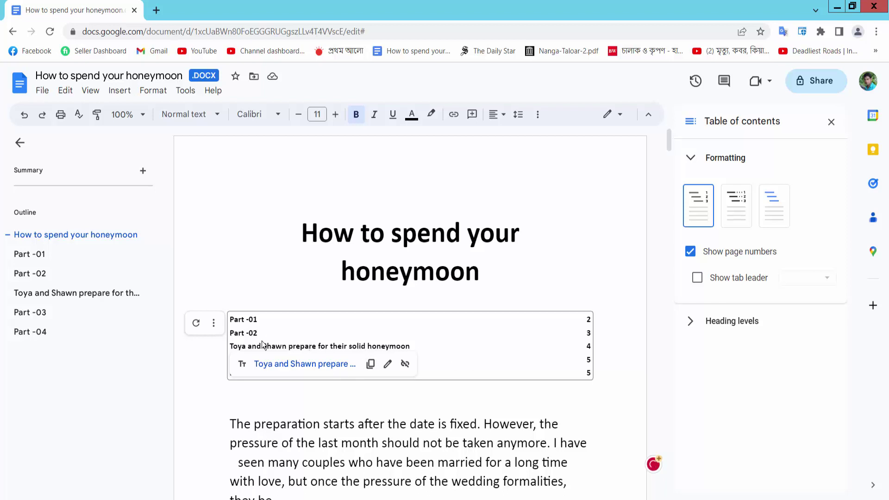
{"action": "left_click", "coordinate": [214, 323]}
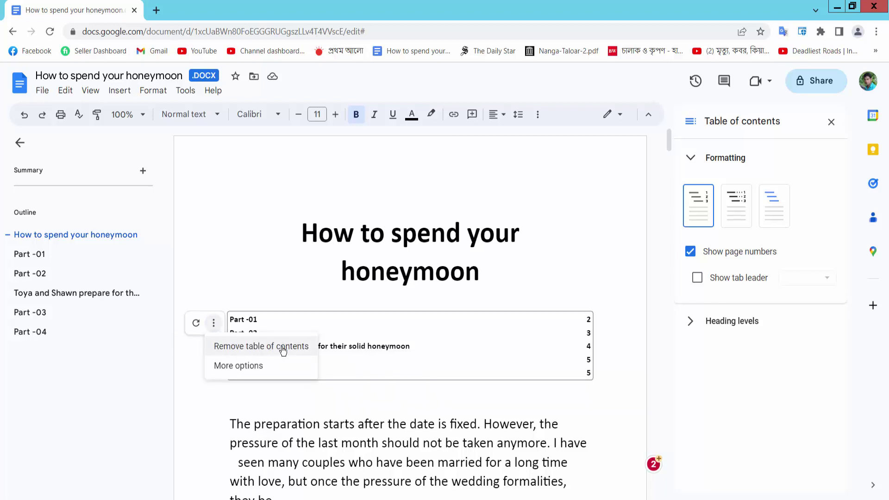
{"action": "left_click", "coordinate": [364, 358]}
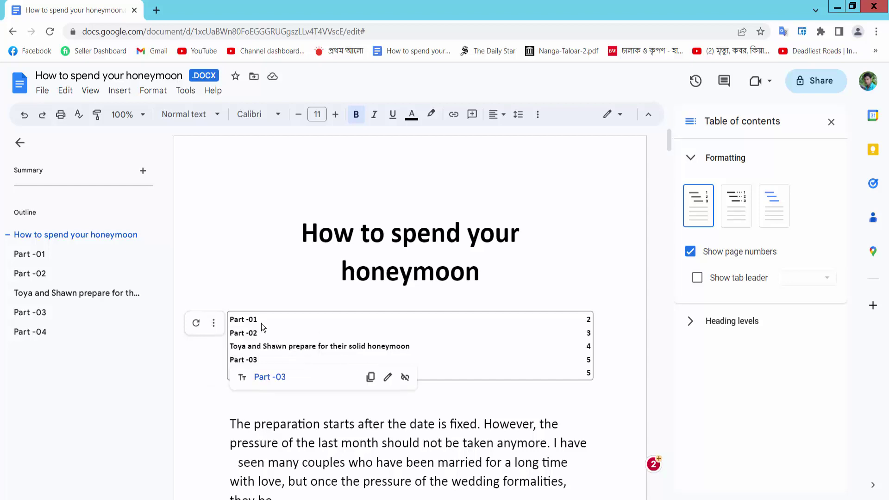
Restyle the Part -01 heading as Normal text and update the table of contents.
{"action": "double_click", "coordinate": [243, 319]}
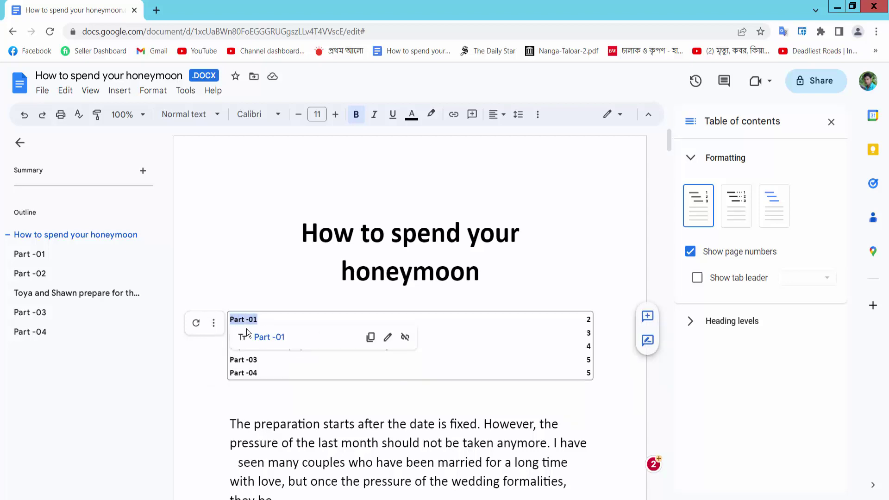
{"action": "left_click", "coordinate": [269, 337]}
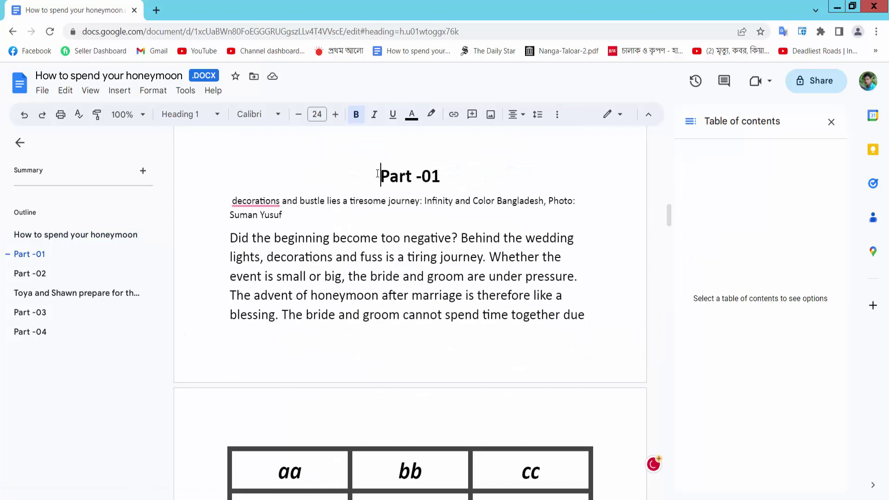
{"action": "left_click_drag", "start_coordinate": [380, 176], "coordinate": [439, 177]}
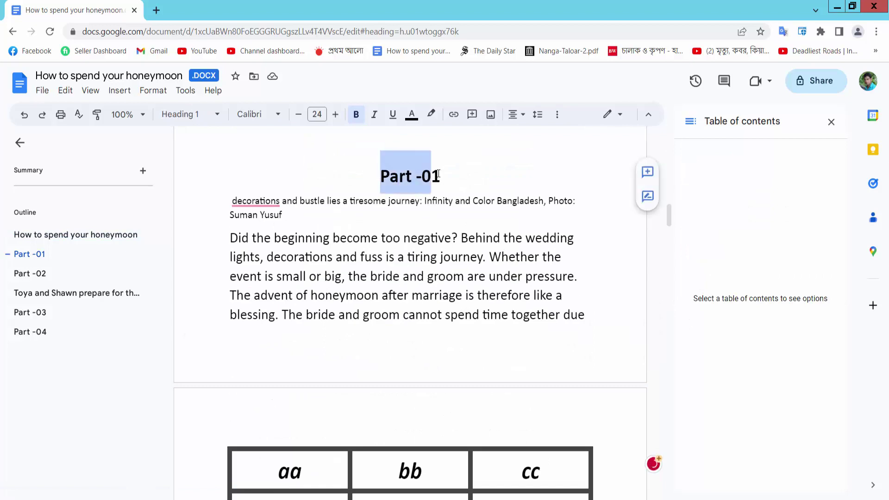
{"action": "left_click", "coordinate": [189, 114]}
{"action": "left_click", "coordinate": [249, 150]}
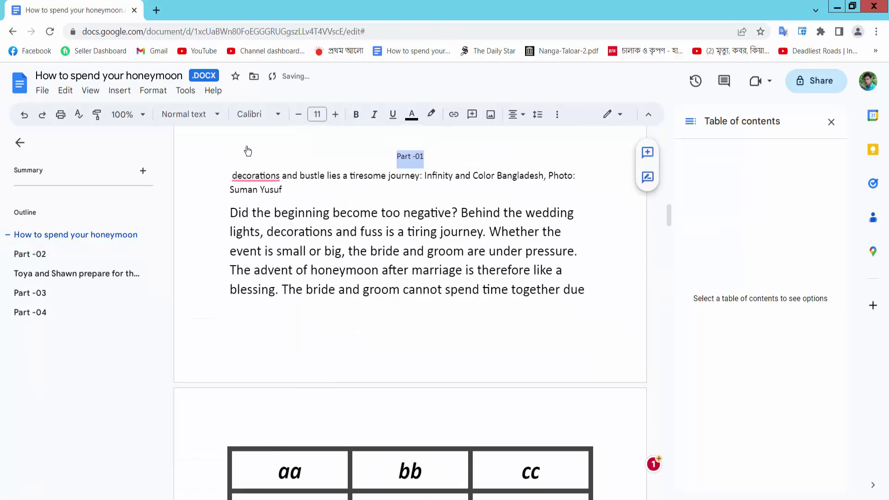
{"action": "scroll", "coordinate": [300, 268], "scroll_direction": "up", "scroll_amount": 10}
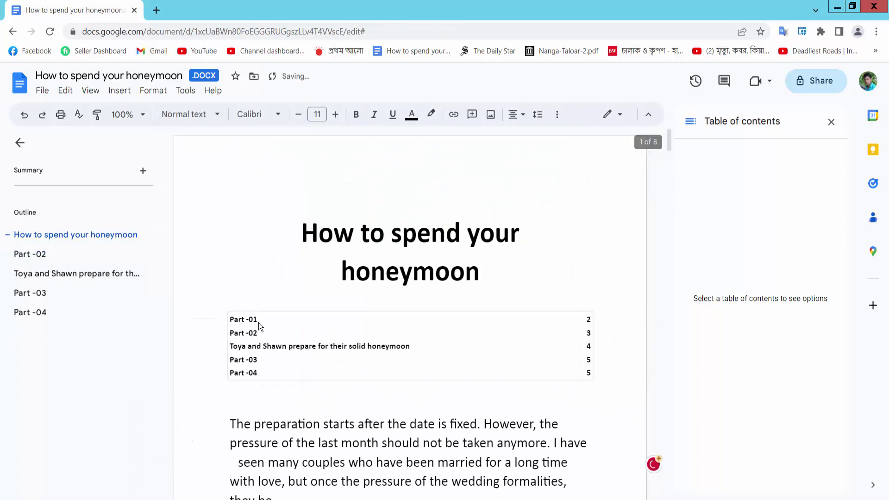
{"action": "left_click", "coordinate": [258, 321]}
{"action": "left_click", "coordinate": [196, 323]}
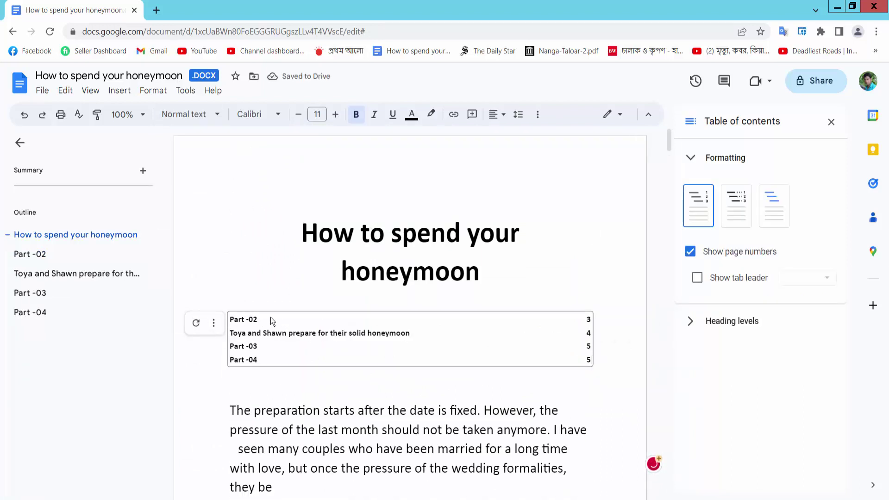
Restyle the Part -02 heading as Normal text via its contents link.
{"action": "left_click_drag", "start_coordinate": [262, 320], "coordinate": [231, 321]}
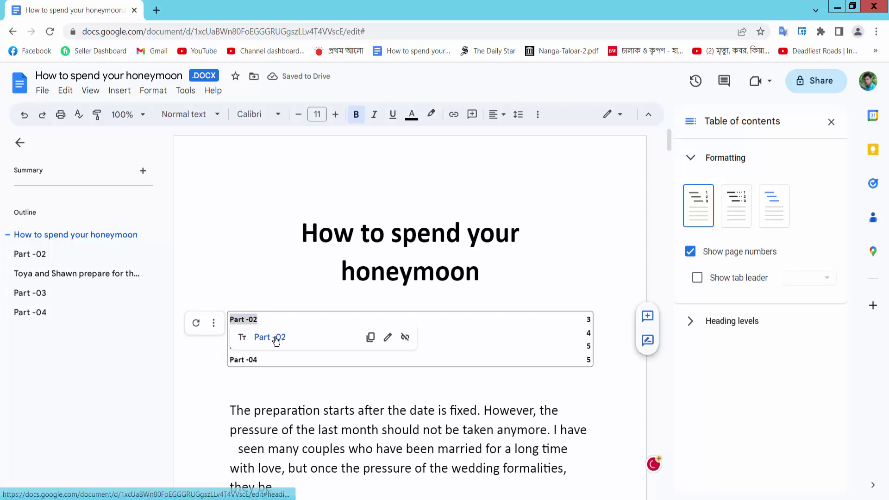
{"action": "left_click", "coordinate": [269, 337]}
{"action": "double_click", "coordinate": [428, 175]}
{"action": "left_click_drag", "start_coordinate": [399, 176], "coordinate": [380, 175]}
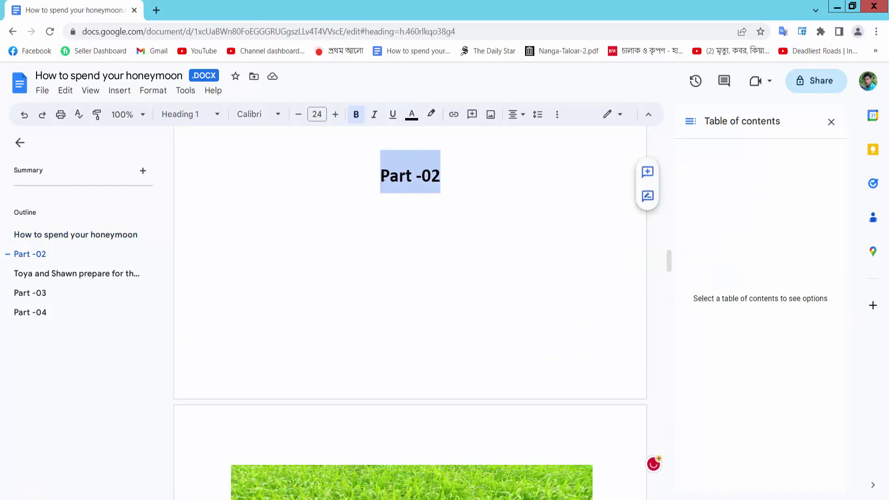
{"action": "left_click", "coordinate": [208, 114]}
{"action": "mouse_move", "coordinate": [209, 146]}
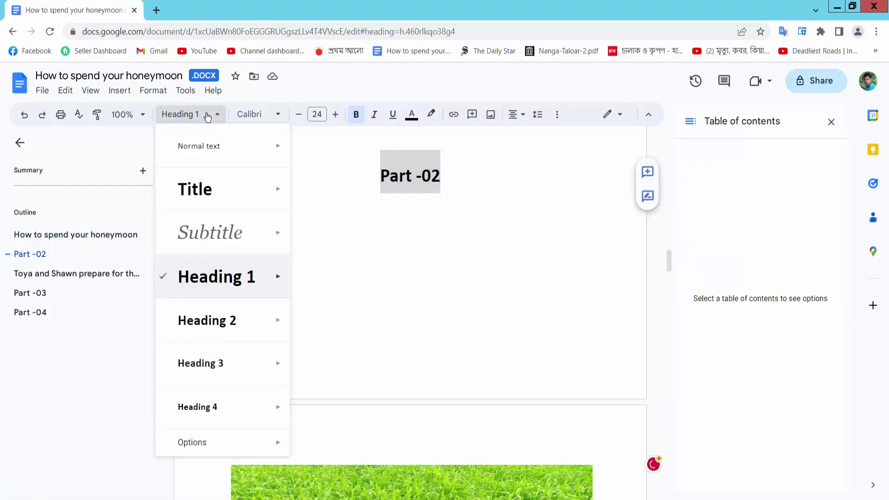
{"action": "left_click", "coordinate": [232, 150]}
{"action": "scroll", "coordinate": [317, 228], "scroll_direction": "up", "scroll_amount": 10}
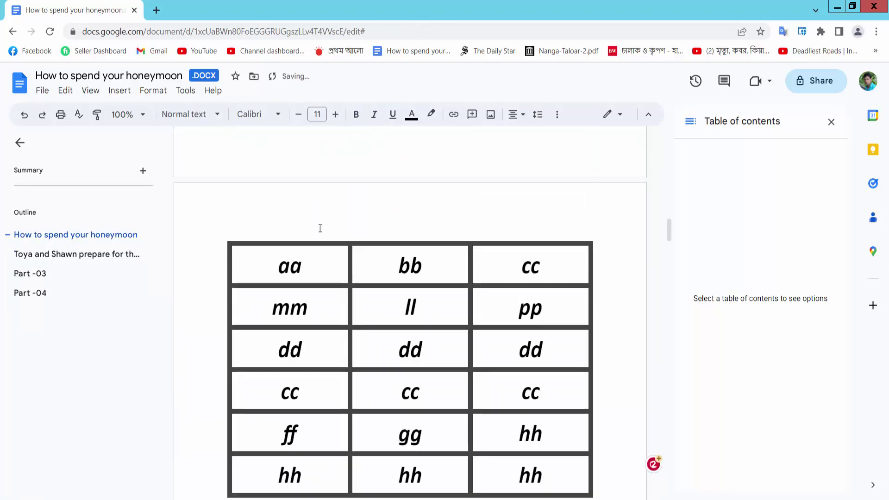
{"action": "scroll", "coordinate": [318, 228], "scroll_direction": "up", "scroll_amount": 10}
Update the table of contents, then remove it from the document.
{"action": "left_click", "coordinate": [254, 319]}
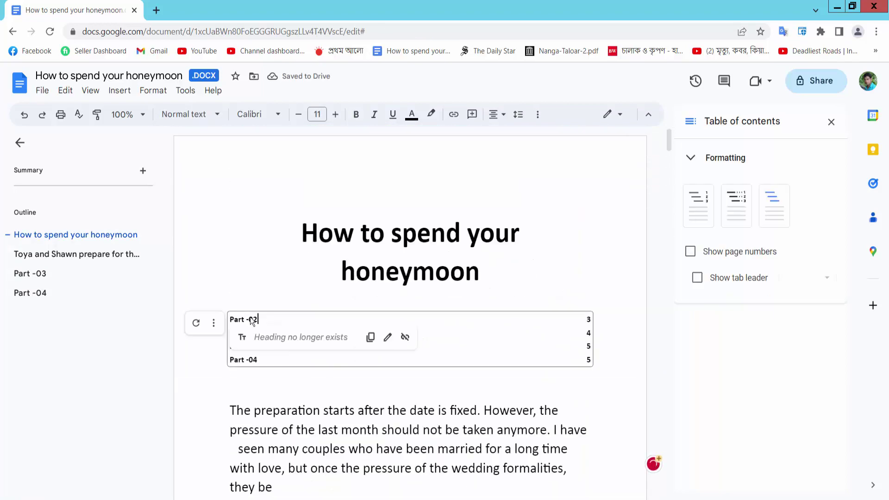
{"action": "left_click", "coordinate": [196, 324]}
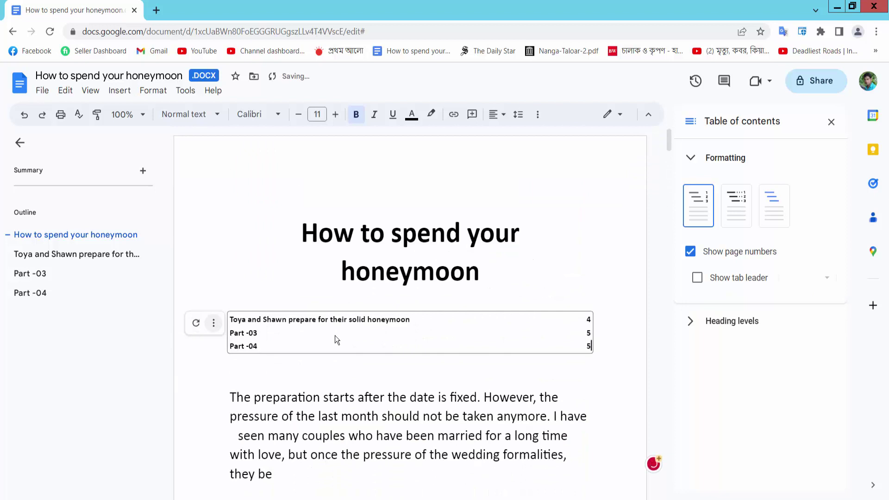
{"action": "left_click", "coordinate": [214, 323]}
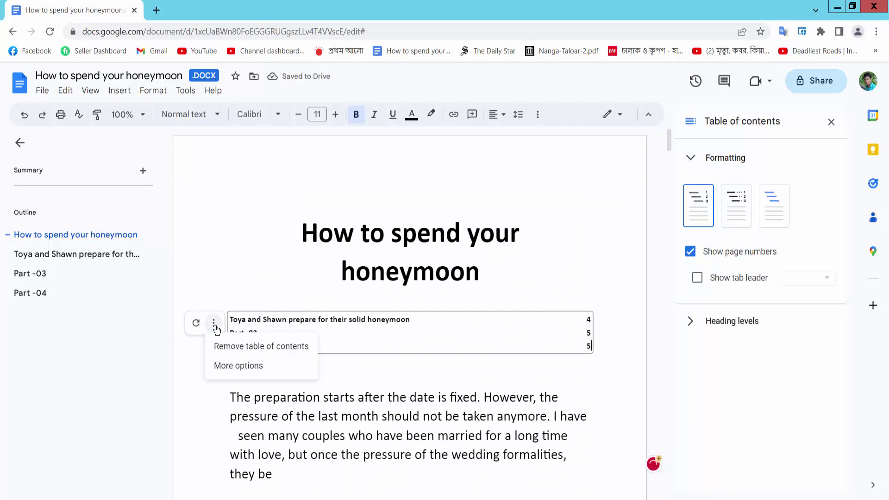
{"action": "left_click", "coordinate": [261, 346]}
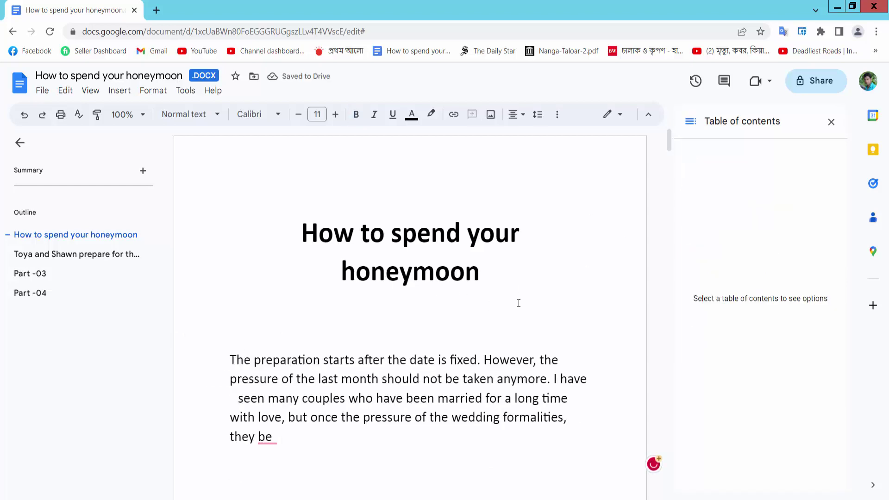
{"action": "scroll", "coordinate": [519, 303], "scroll_direction": "down", "scroll_amount": 1}
{"action": "scroll", "coordinate": [518, 303], "scroll_direction": "up", "scroll_amount": 1}
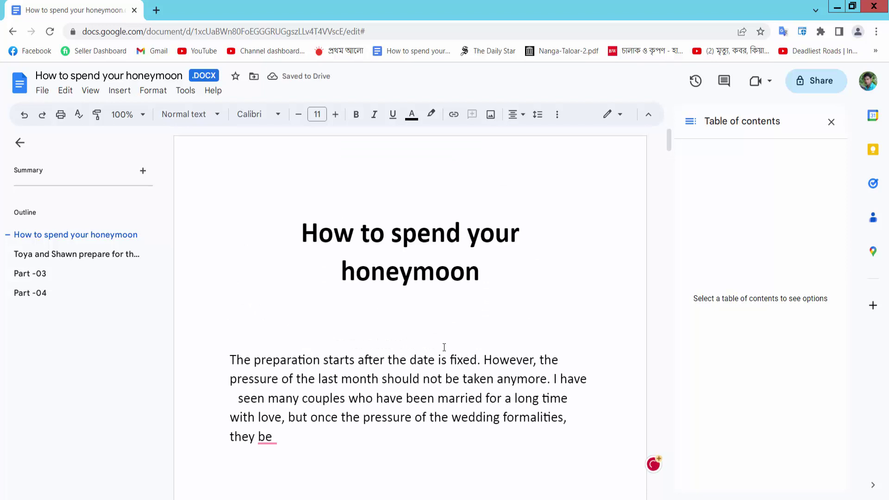